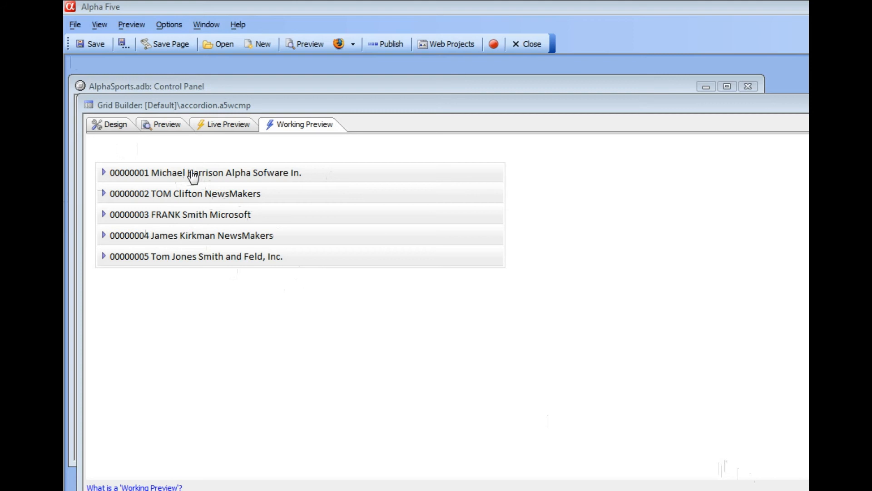
Expand the first two customer rows in the working preview to view their linked invoices.
click(223, 182)
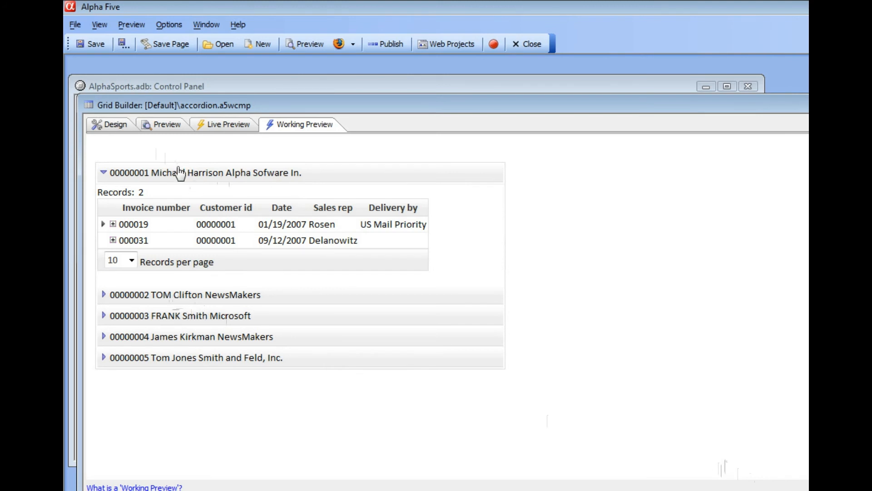
click(184, 299)
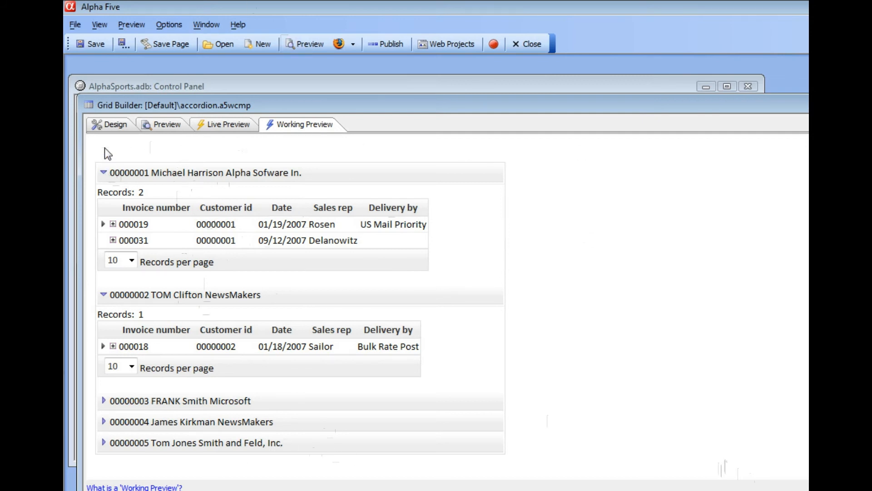
Set the grid's row expand method to Click icon and show the grid in the working preview.
click(105, 124)
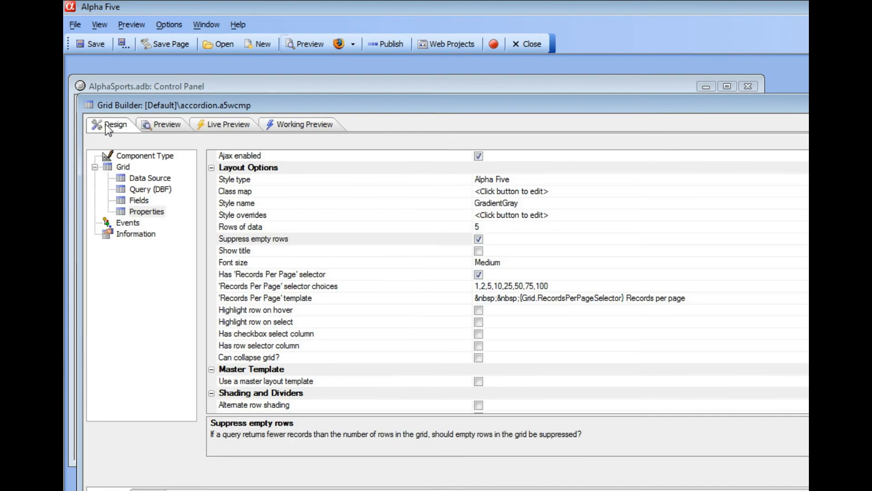
click(316, 310)
scroll(316, 309, down, 9)
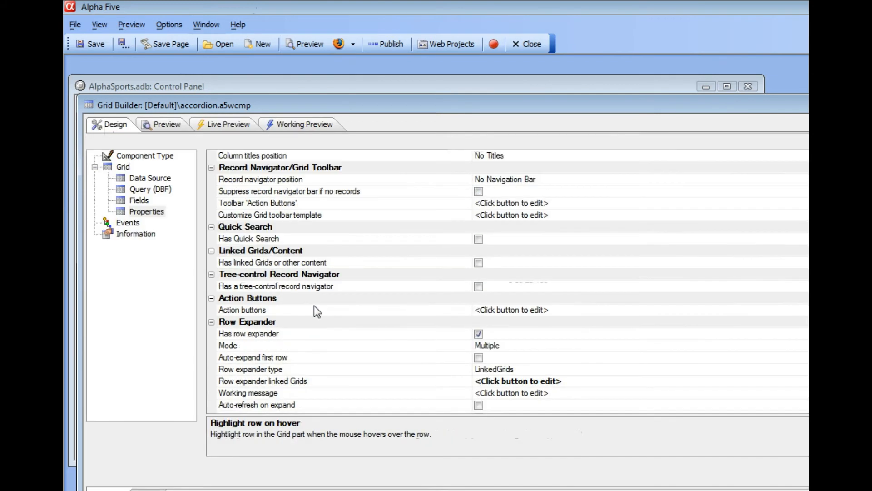
scroll(314, 306, down, 4)
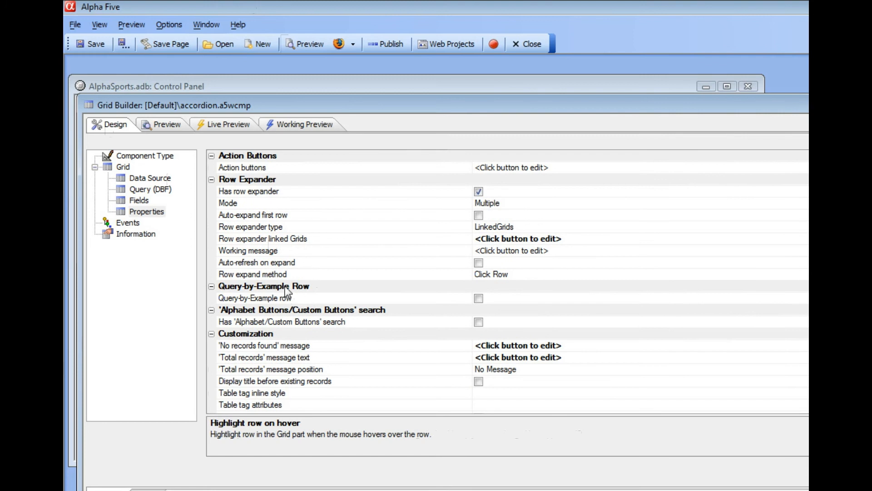
click(269, 274)
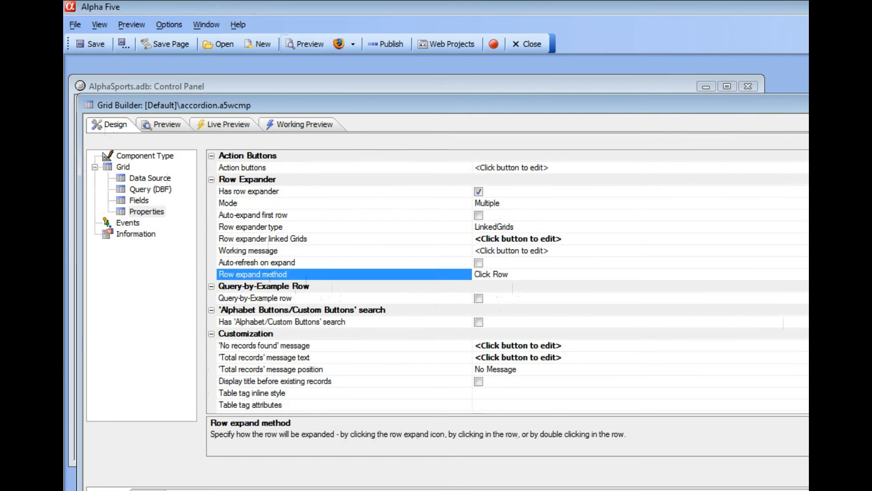
click(808, 275)
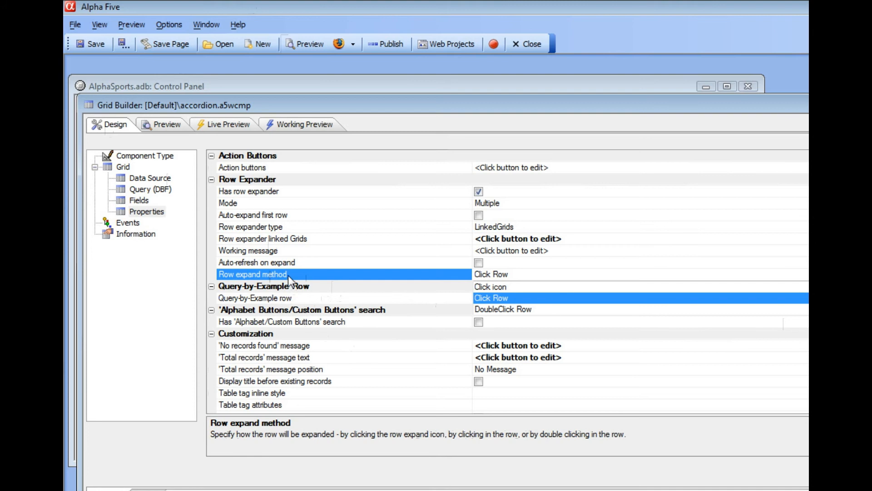
click(503, 287)
click(305, 127)
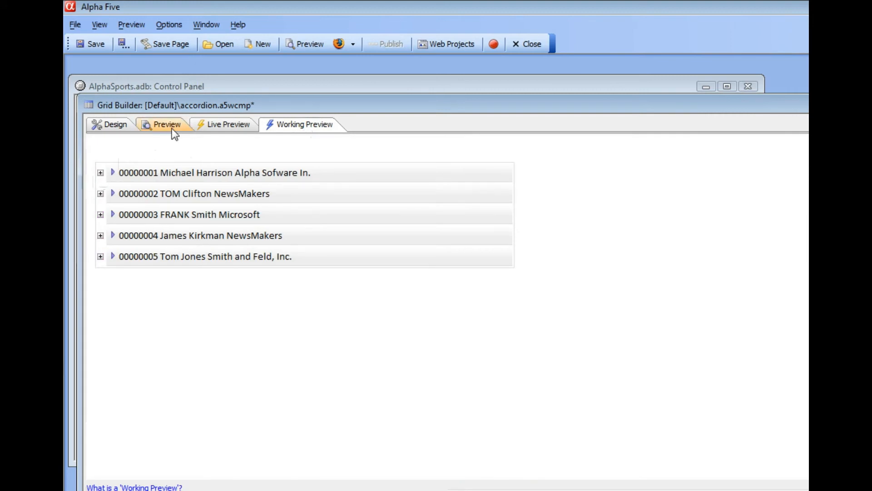
Set the grid's row expand method to Click Row and test it on the first customer row in the working preview.
click(116, 127)
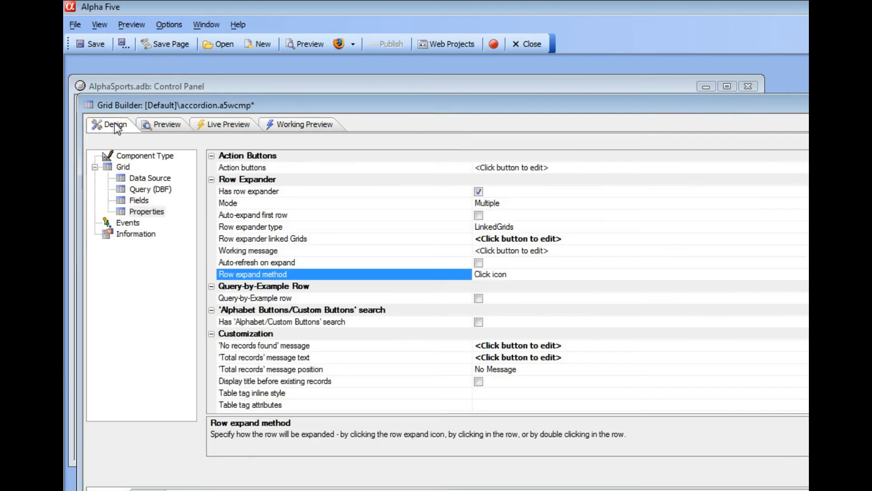
click(808, 274)
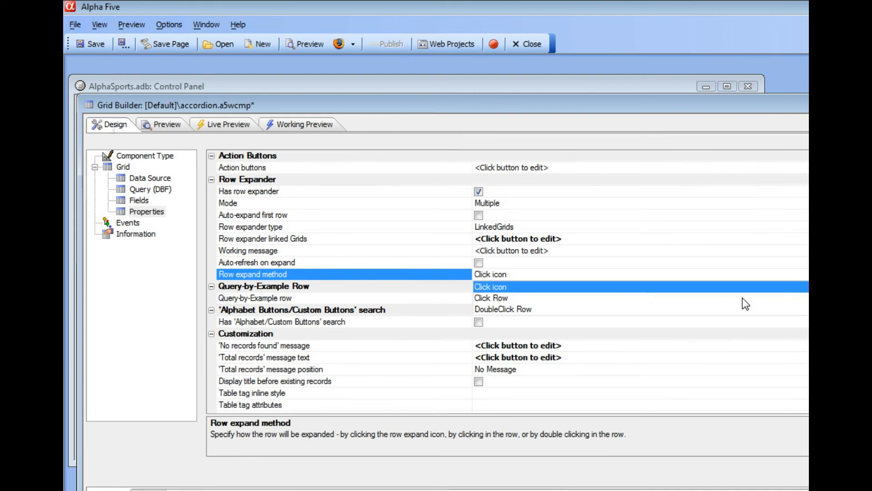
click(503, 299)
click(285, 123)
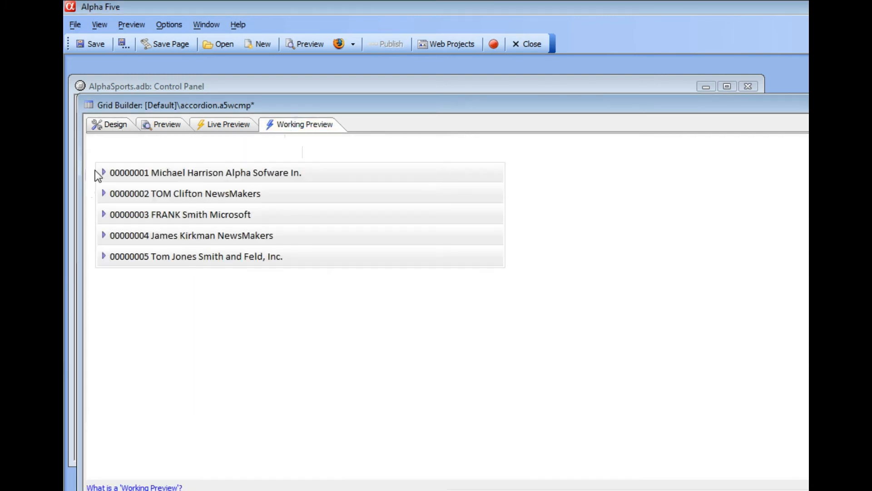
click(202, 180)
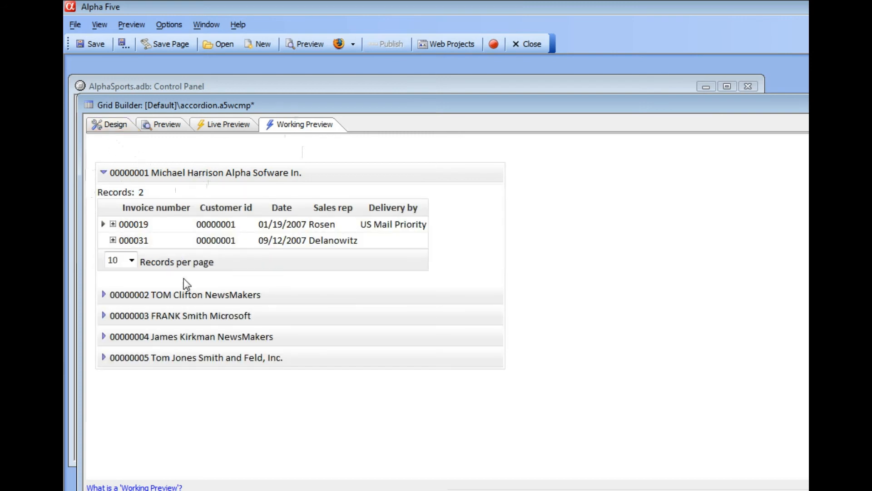
click(109, 127)
click(270, 121)
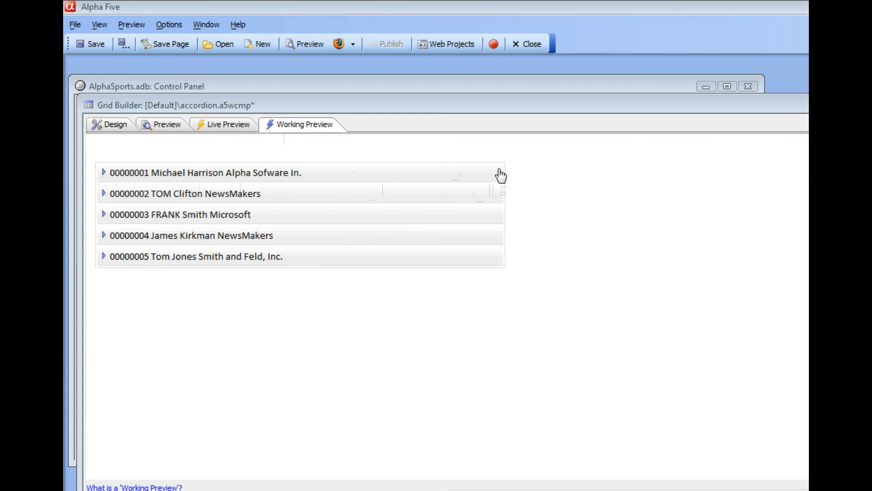
Open the freeform template of the Customer_id field in an enlarged Free-form Column Layout window.
click(115, 124)
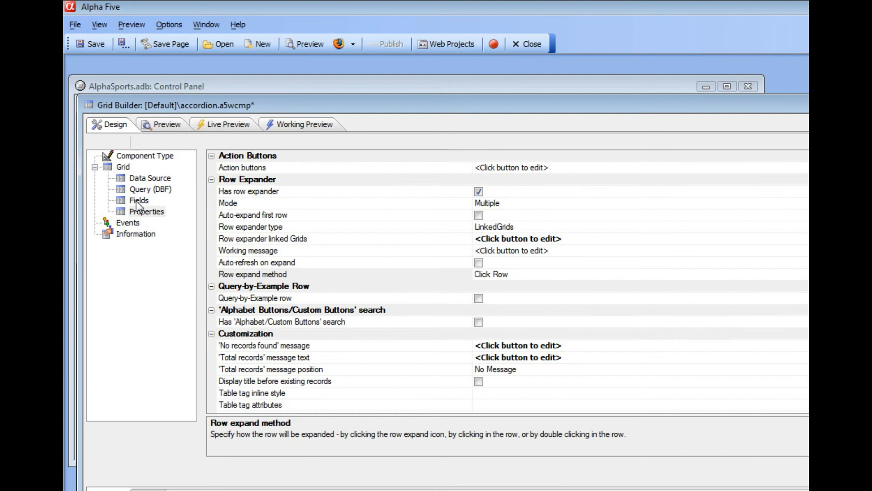
click(135, 200)
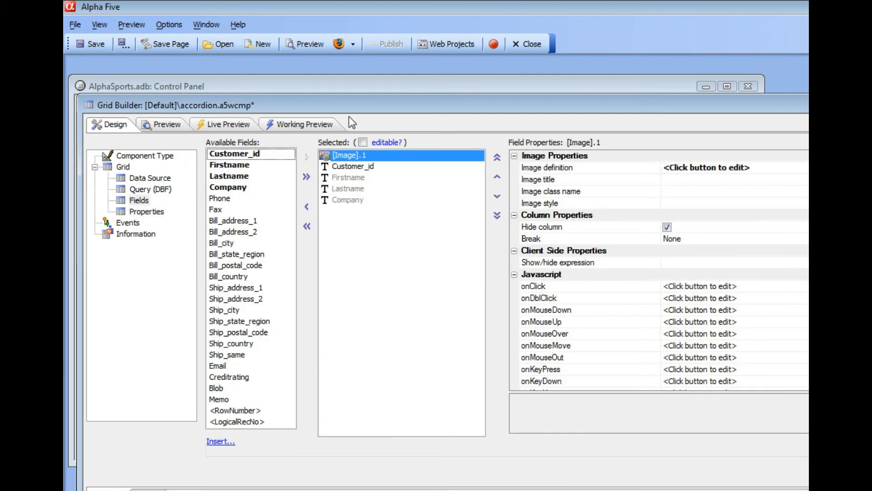
drag(375, 108, 304, 91)
click(279, 152)
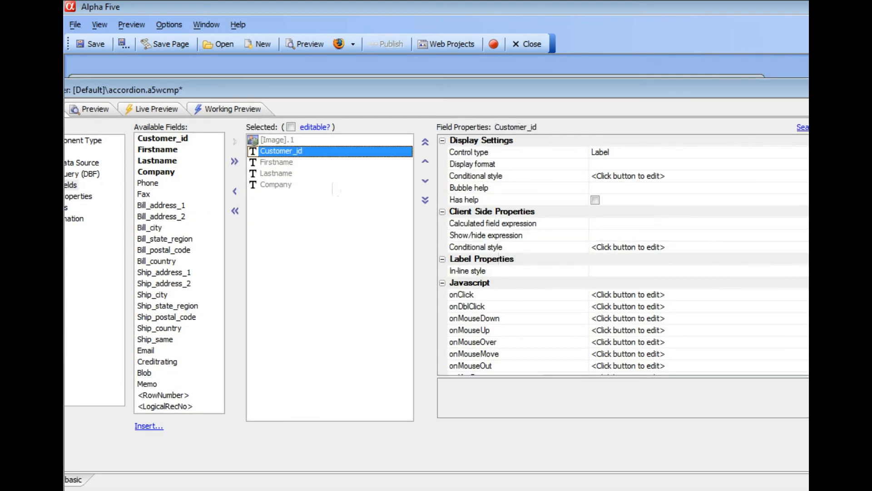
scroll(514, 304, down, 8)
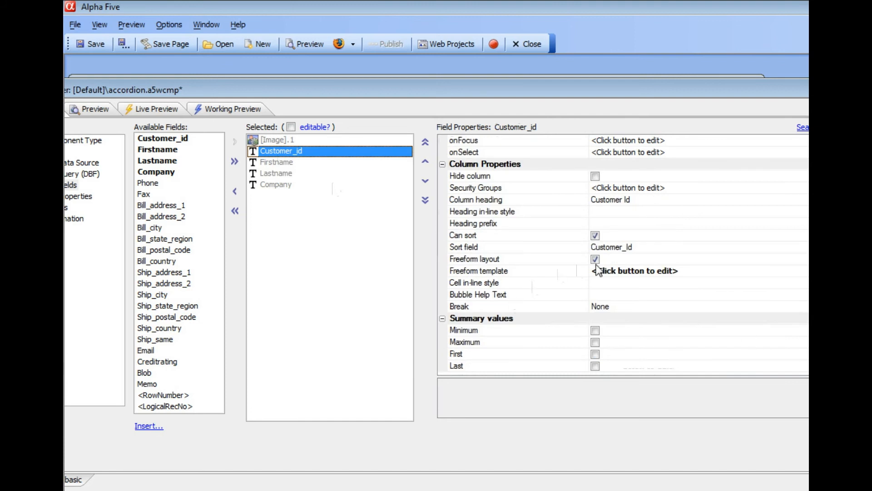
click(549, 271)
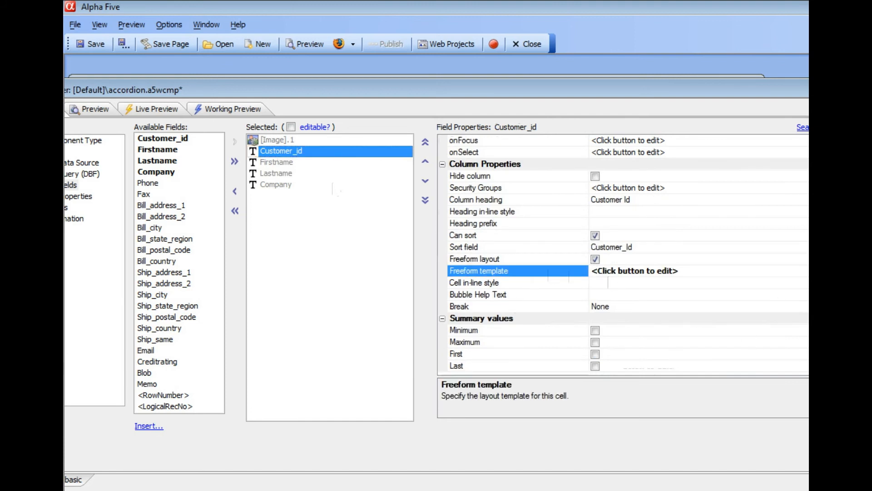
click(608, 271)
drag(642, 202, 394, 129)
drag(713, 210, 807, 210)
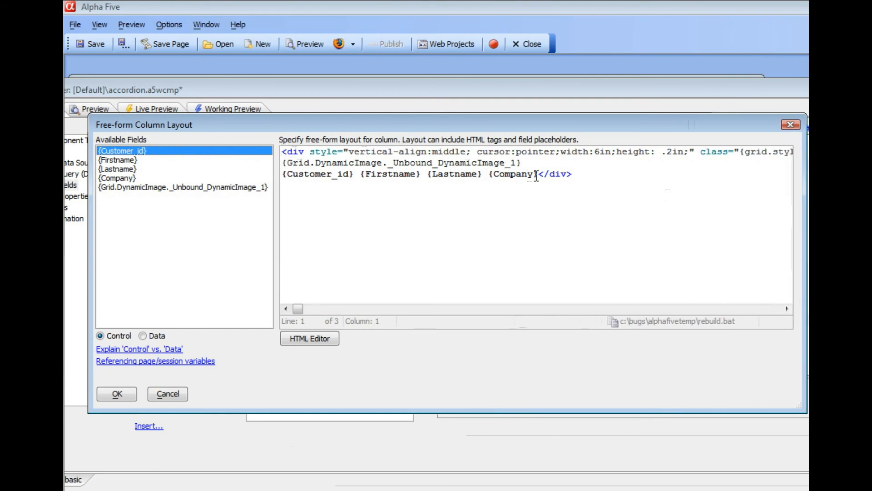
Put the class attribute of the template's opening div tag on its own line and accept the column layout.
click(700, 152)
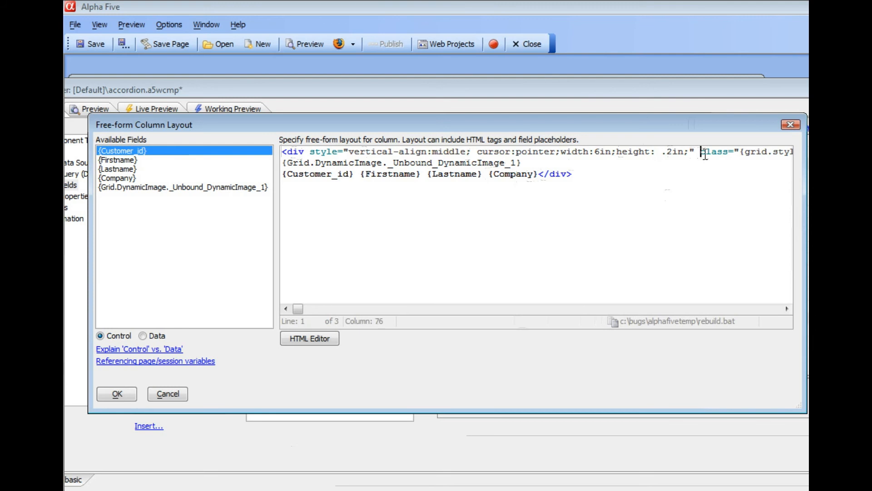
key(Return)
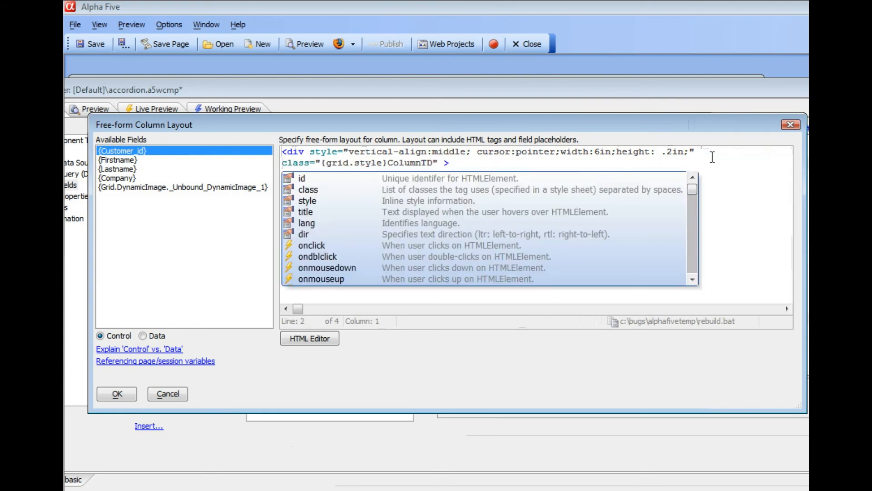
click(513, 163)
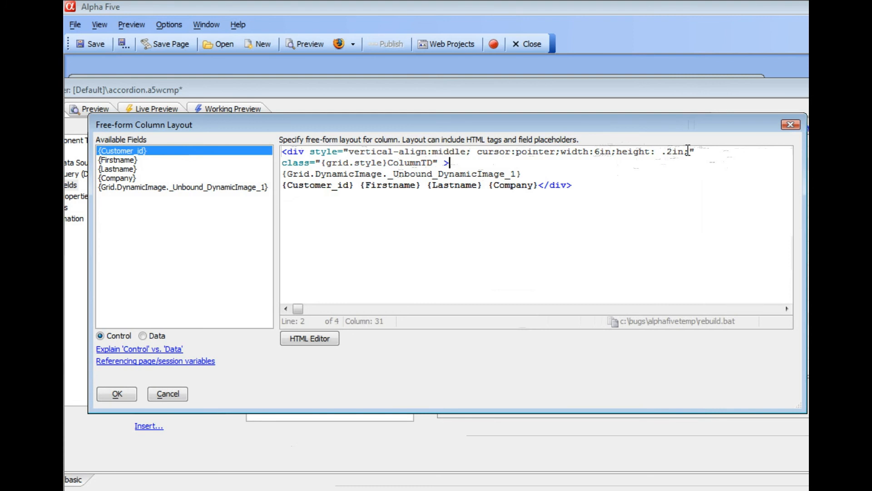
drag(349, 153, 466, 151)
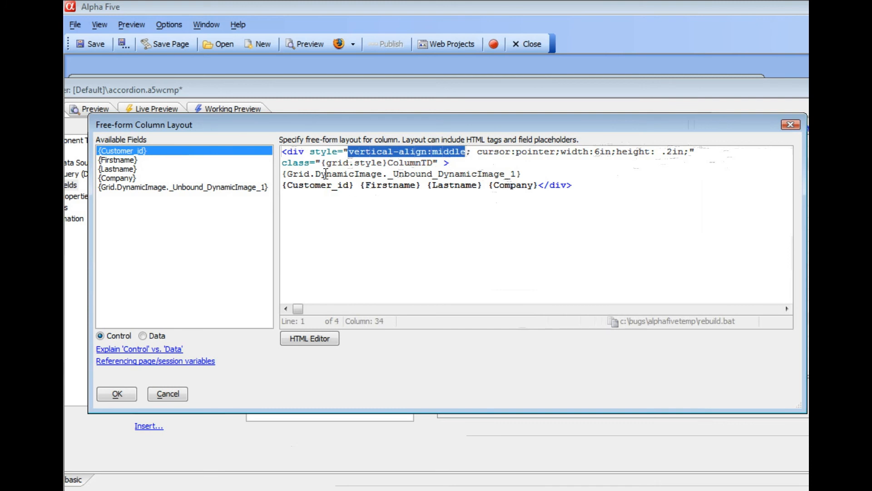
drag(325, 162, 432, 163)
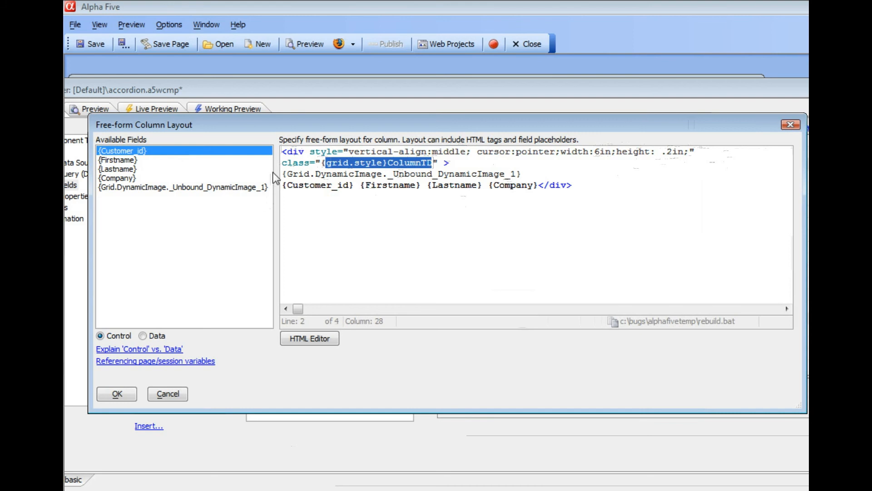
drag(282, 174, 544, 185)
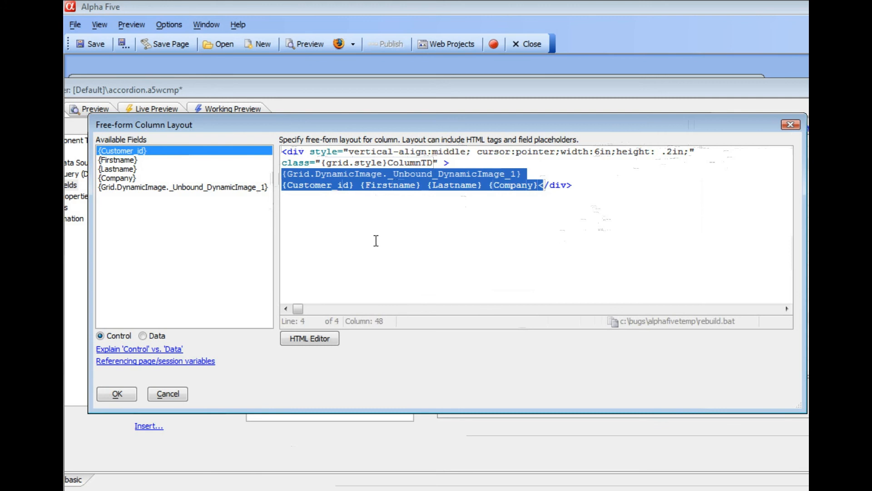
click(111, 394)
Expand the first two customer rows in the working preview, and toggle the first row until it is collapsed.
click(246, 110)
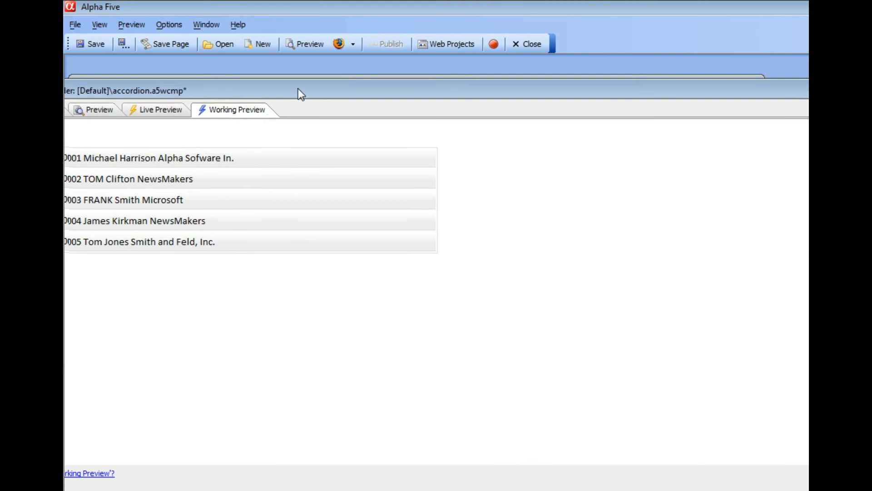
click(296, 160)
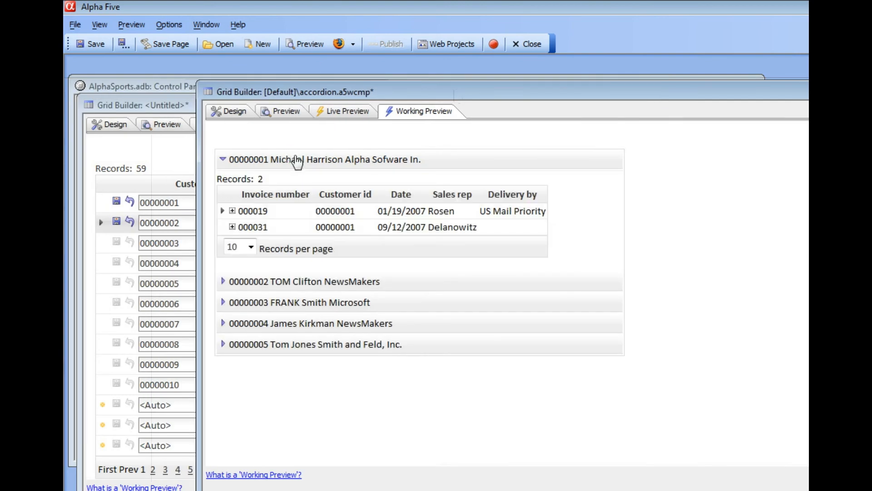
click(288, 283)
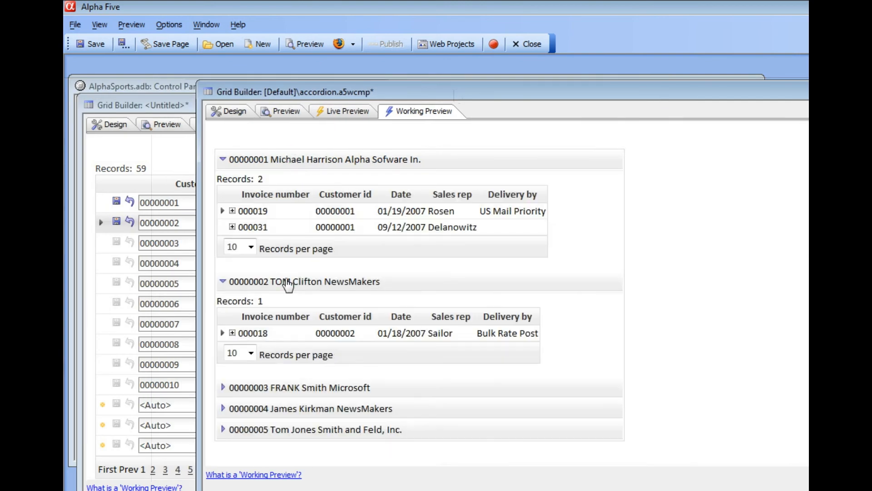
click(235, 163)
click(238, 164)
click(272, 161)
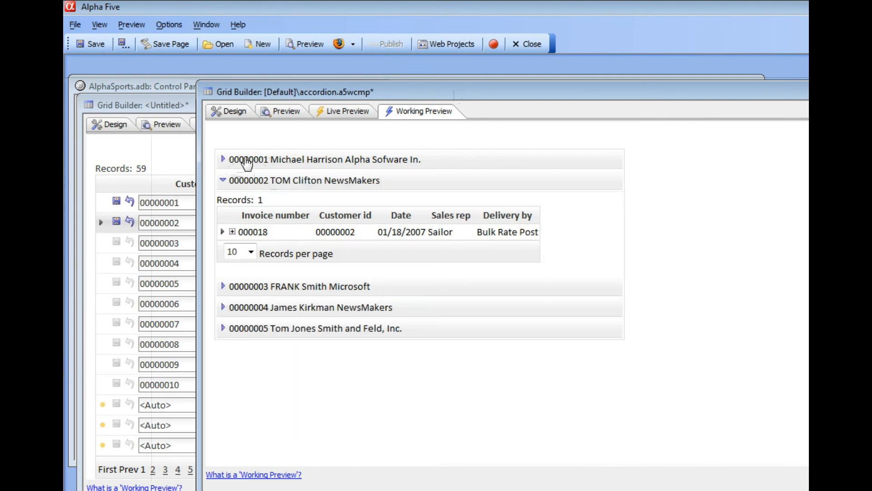
Open the image definition of the [Image].1 field to view its conditional image rules.
drag(376, 94, 263, 80)
click(96, 96)
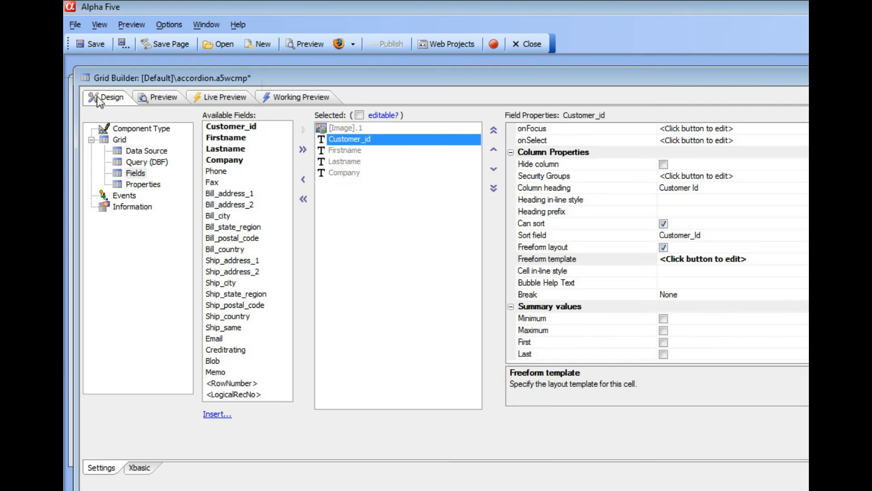
click(337, 129)
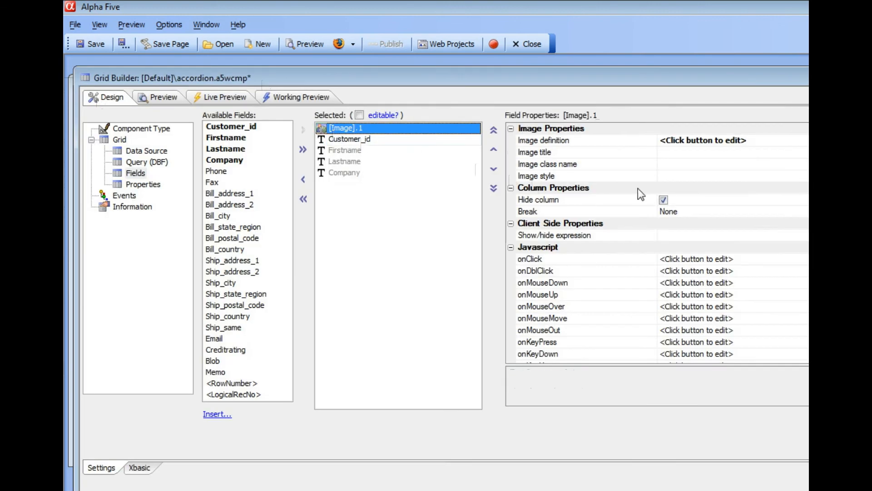
click(805, 140)
click(807, 140)
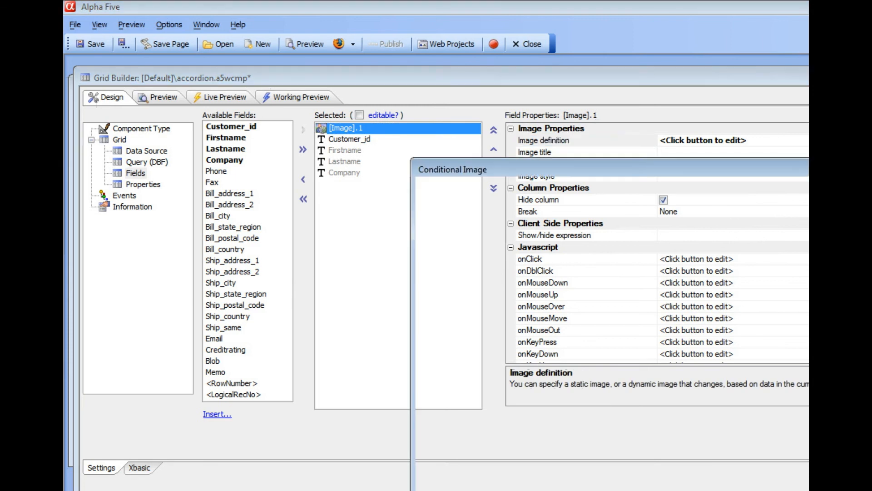
drag(605, 168, 327, 123)
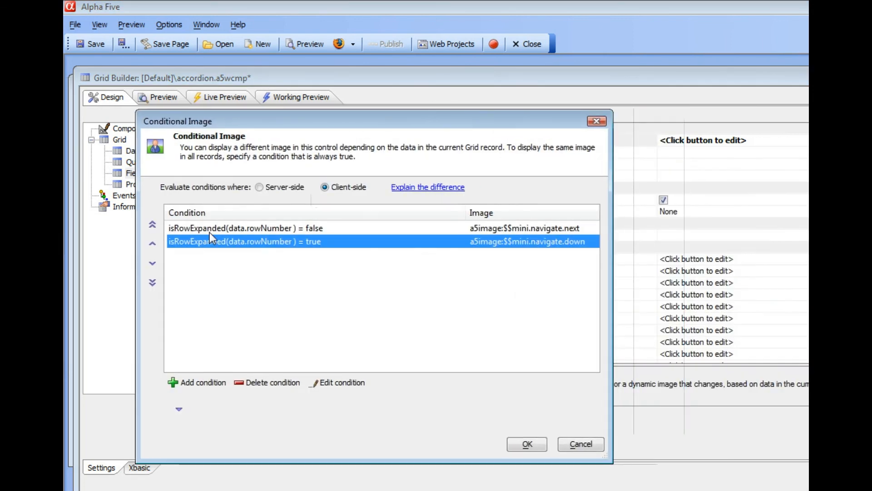
Examine the isRowExpanded expression in the condition for collapsed rows, and leave the image definition without changes.
double_click(203, 229)
drag(546, 251, 238, 263)
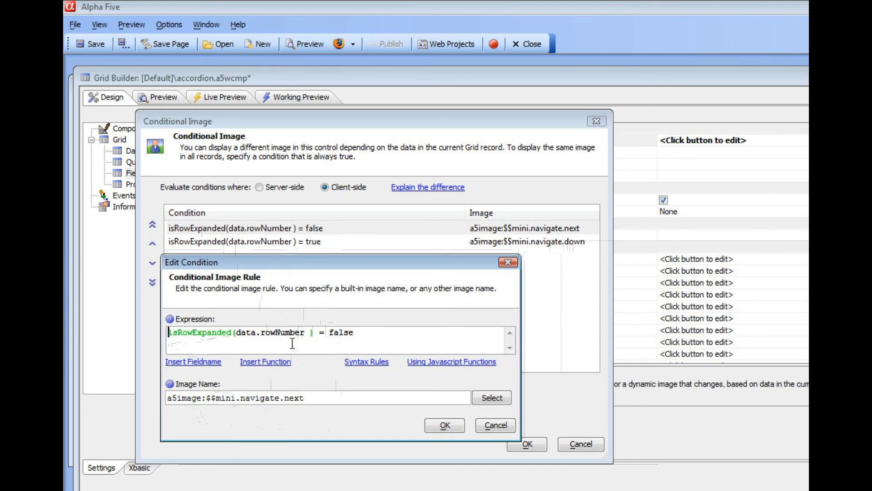
drag(333, 334, 372, 335)
drag(230, 332, 152, 314)
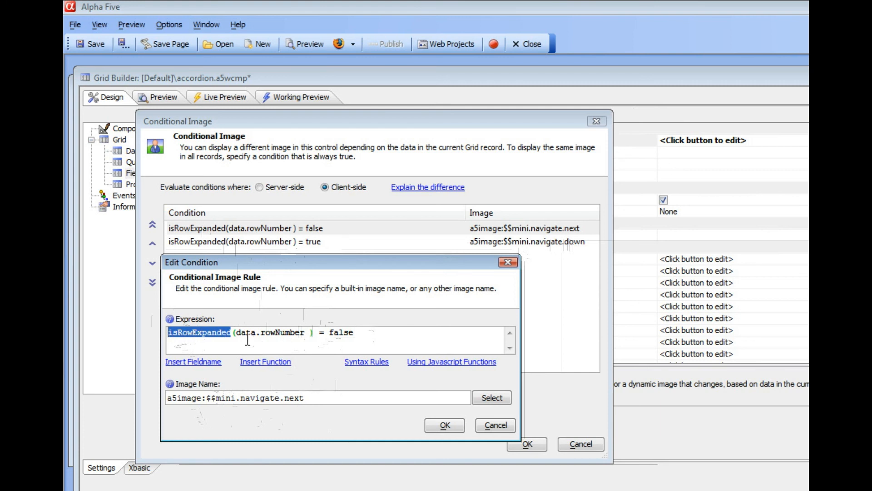
click(484, 427)
click(573, 446)
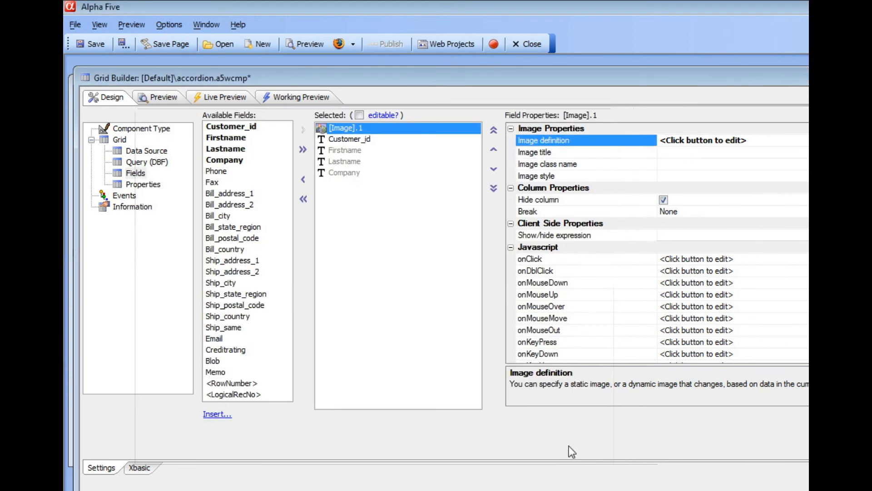
Open the grid's JavaScript function declarations and position the editor so the isRowExpanded code can be read.
click(156, 185)
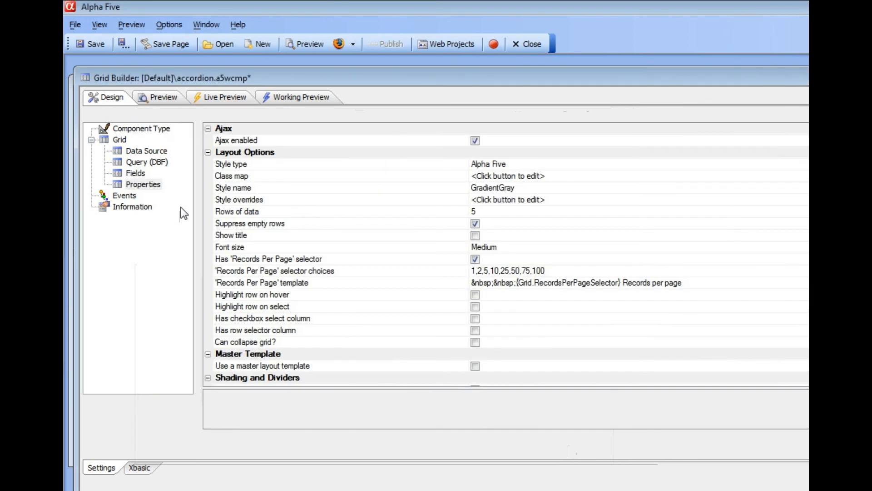
scroll(506, 254, down, 20)
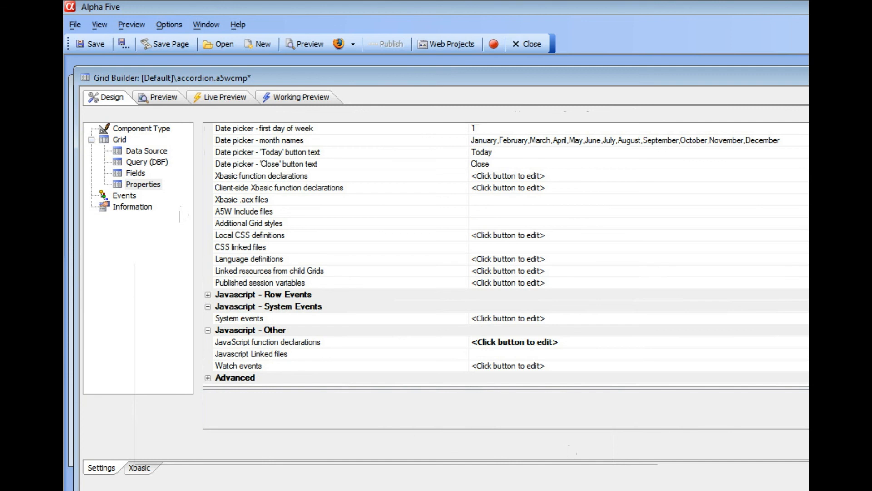
click(293, 341)
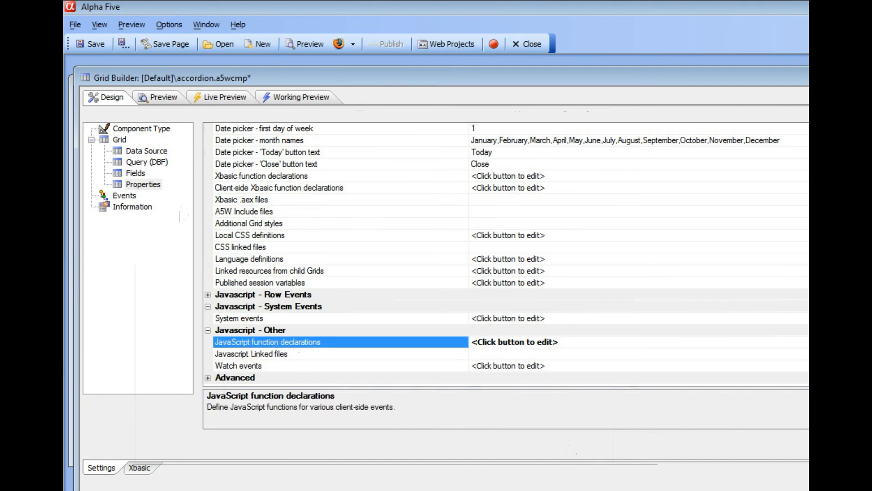
click(807, 343)
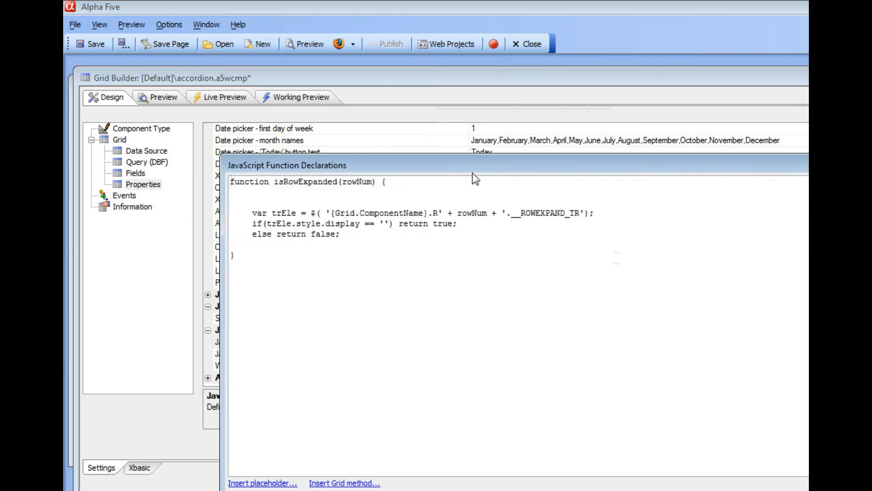
drag(471, 172, 367, 146)
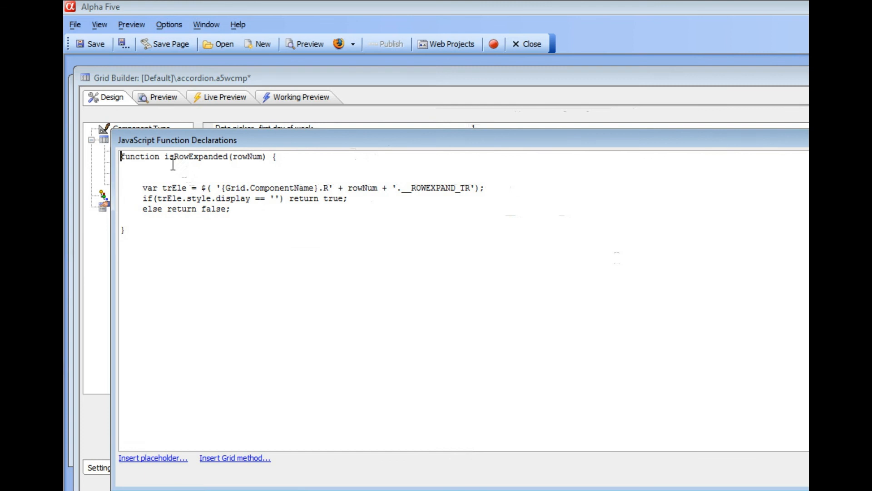
Examine isRowExpanded's rowNum argument, __ROWEXPAND_TR element lookup and display test, leave the code without changes, and show the working preview.
drag(233, 156, 264, 156)
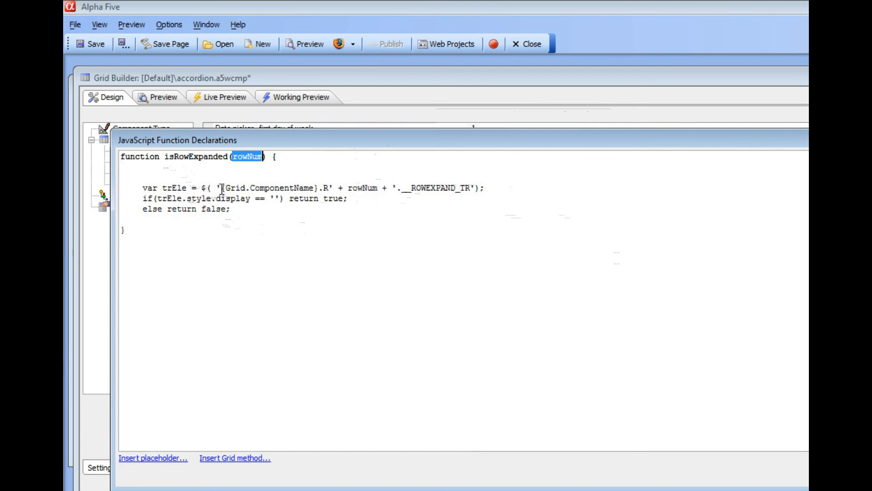
drag(219, 187, 470, 189)
click(323, 188)
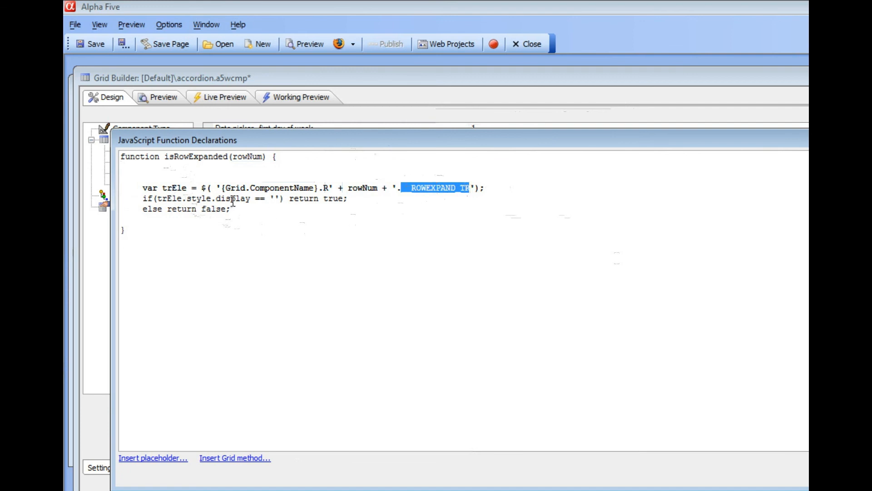
click(272, 198)
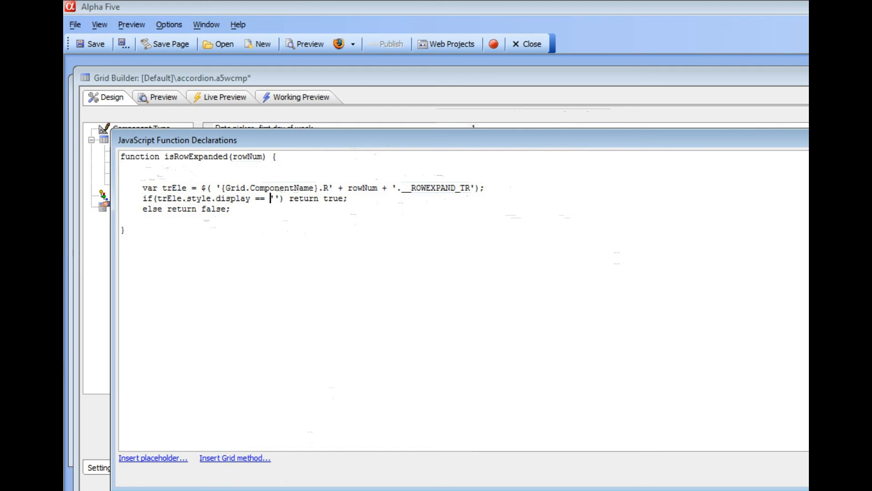
key(Escape)
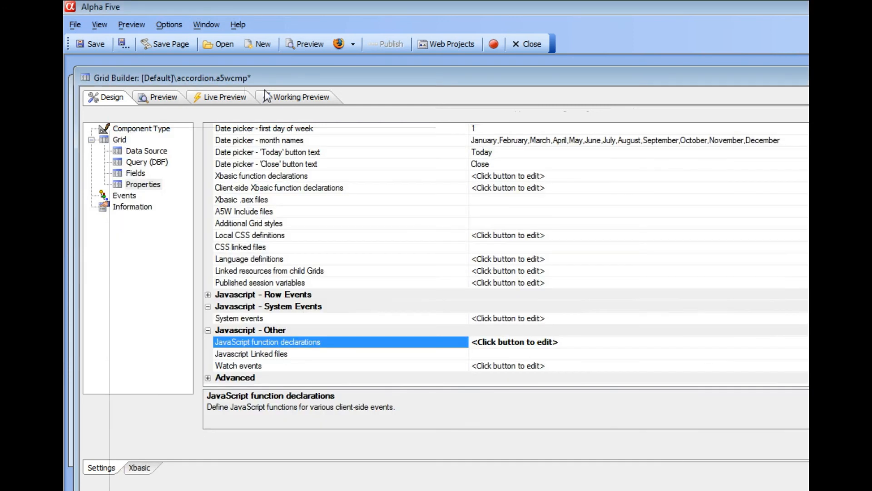
click(291, 96)
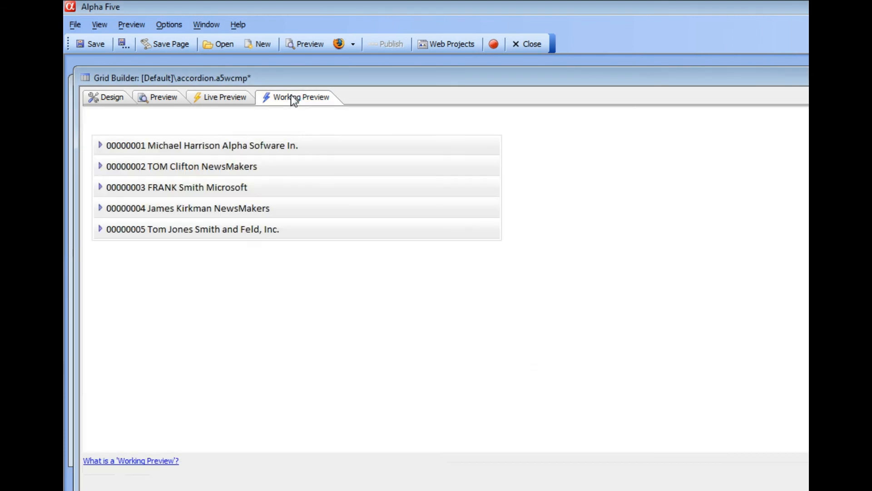